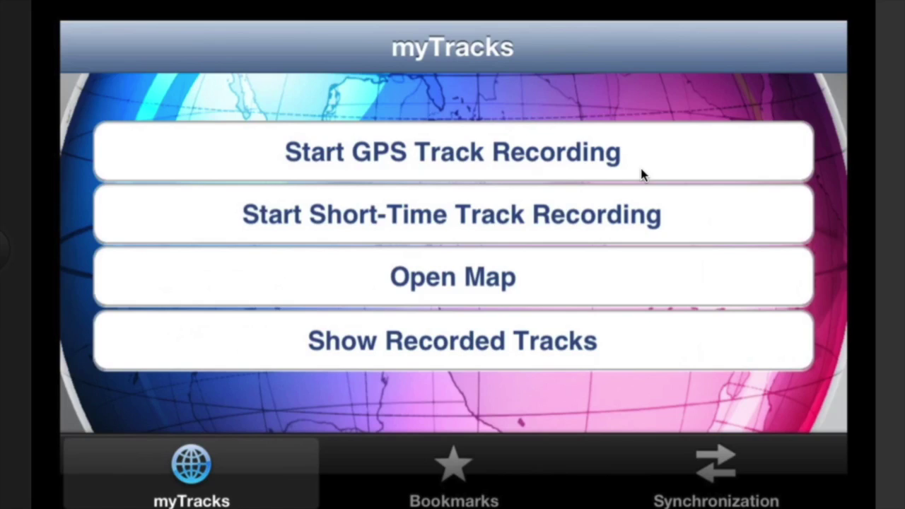
# Open the short-time track recording screen, then bring the desktop myTracks window forward
pyautogui.click(642, 178)
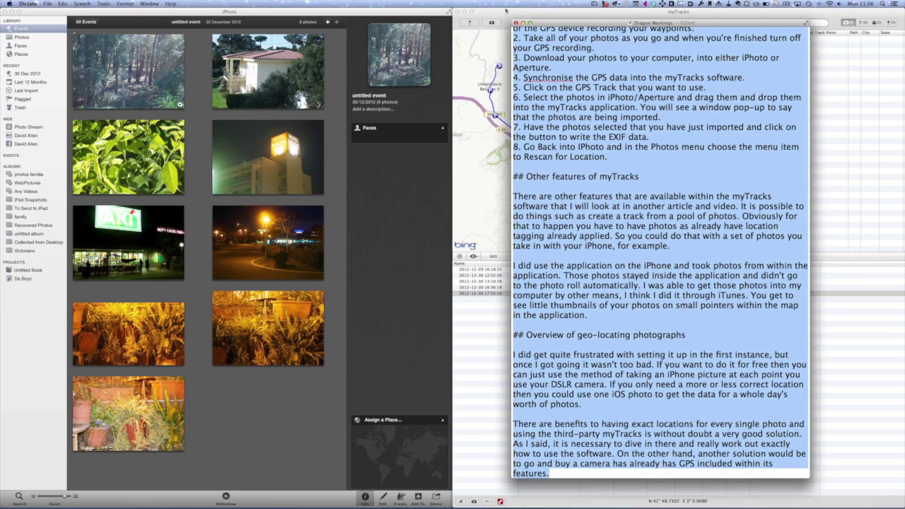
pyautogui.click(505, 9)
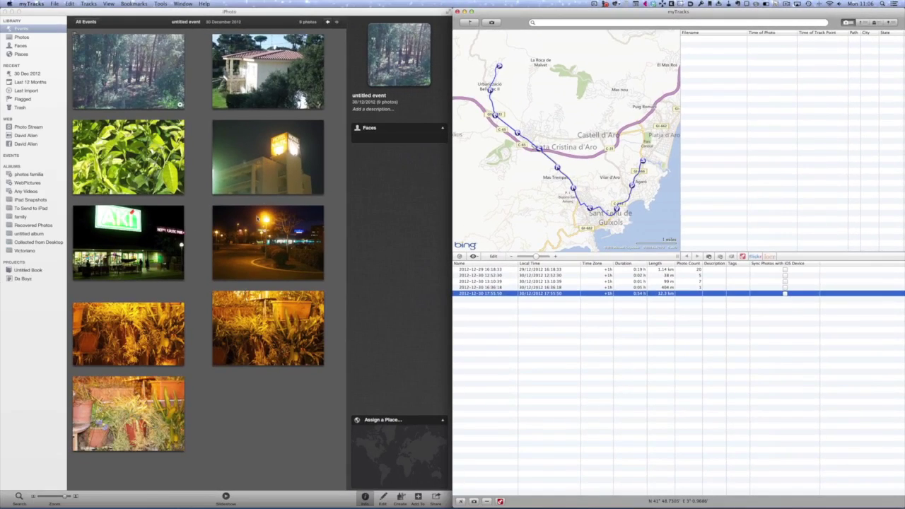
pyautogui.click(272, 161)
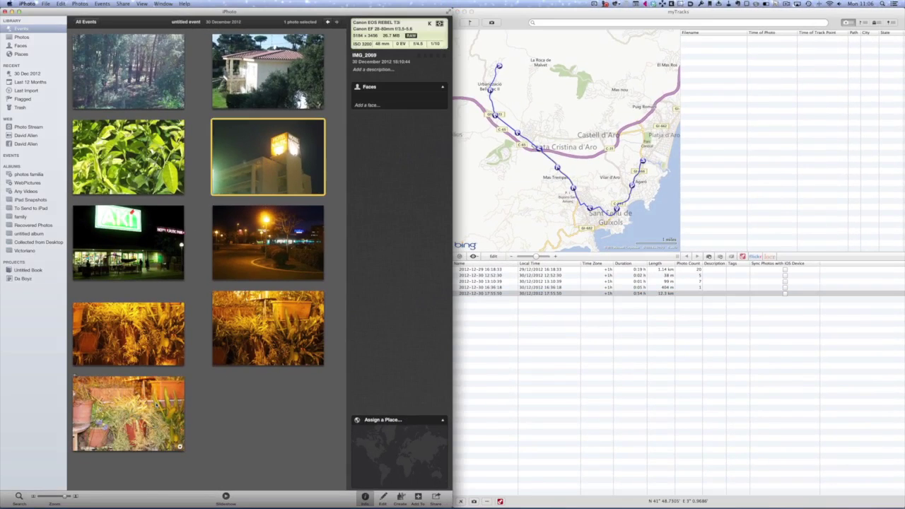
pyautogui.keyDown('shift'); pyautogui.click(154, 406); pyautogui.keyUp('shift')
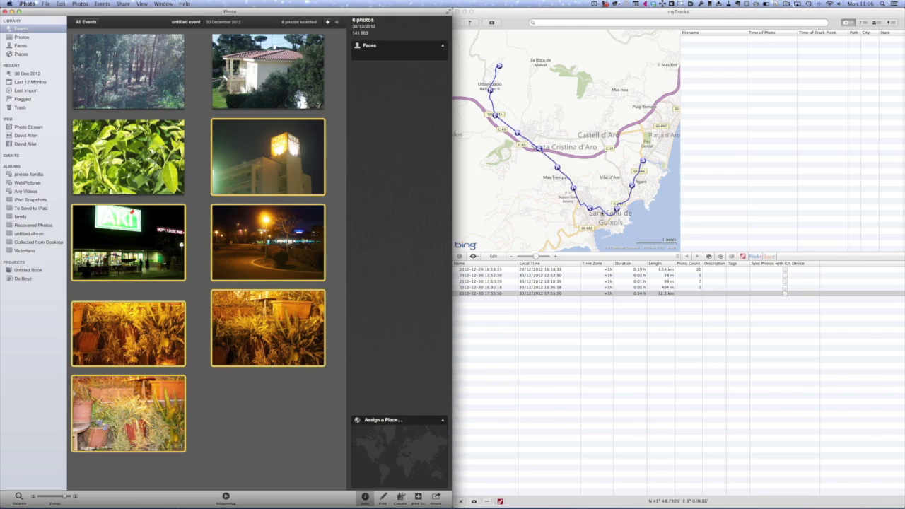
pyautogui.click(517, 294)
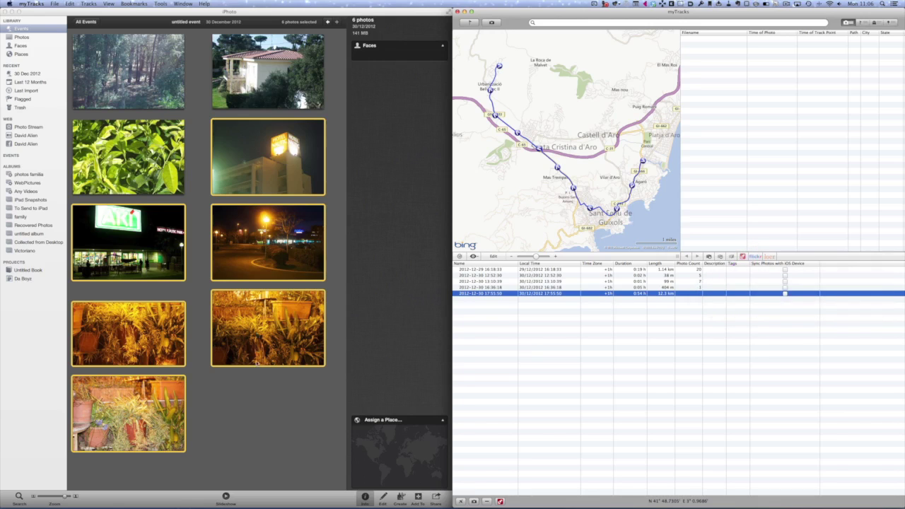
pyautogui.click(258, 384)
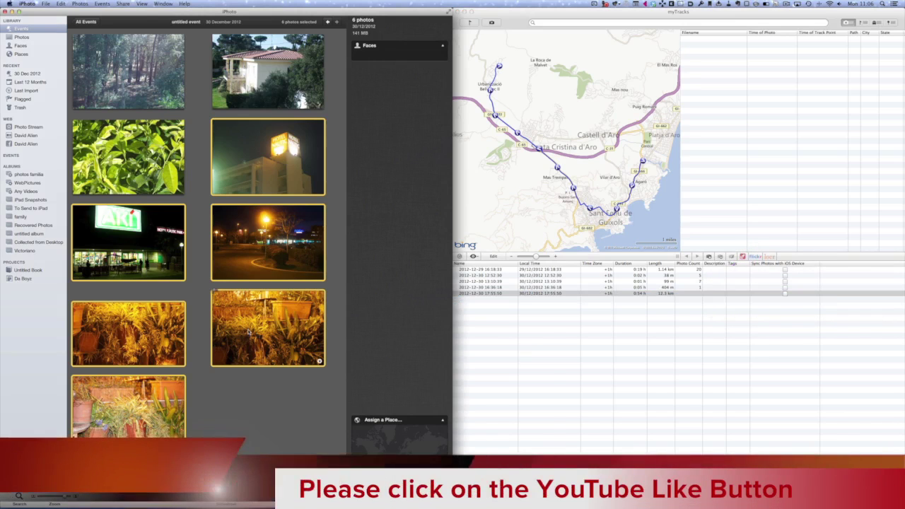
# Import the six selected photos (IMG_2069.CR2 to IMG_2077.CR2) onto the track and acknowledge the success alert
pyautogui.moveTo(252, 350); pyautogui.dragTo(731, 130)
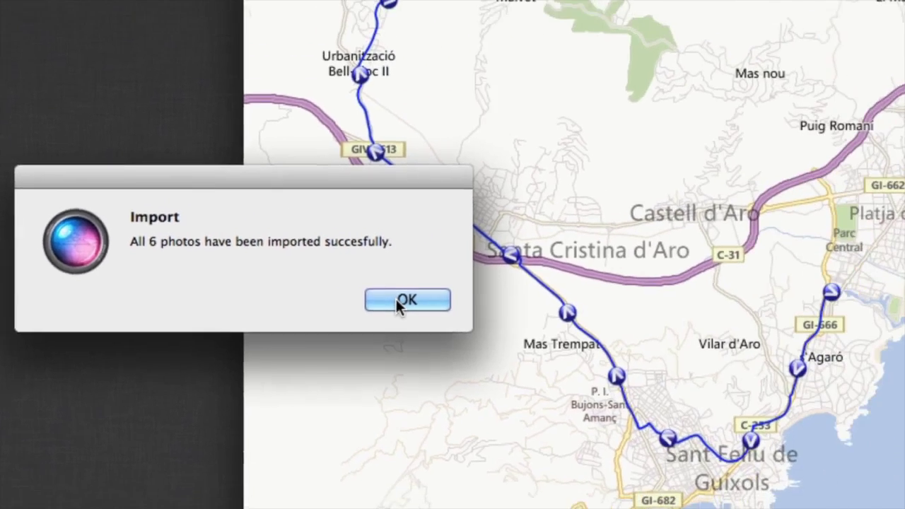
pyautogui.click(649, 285)
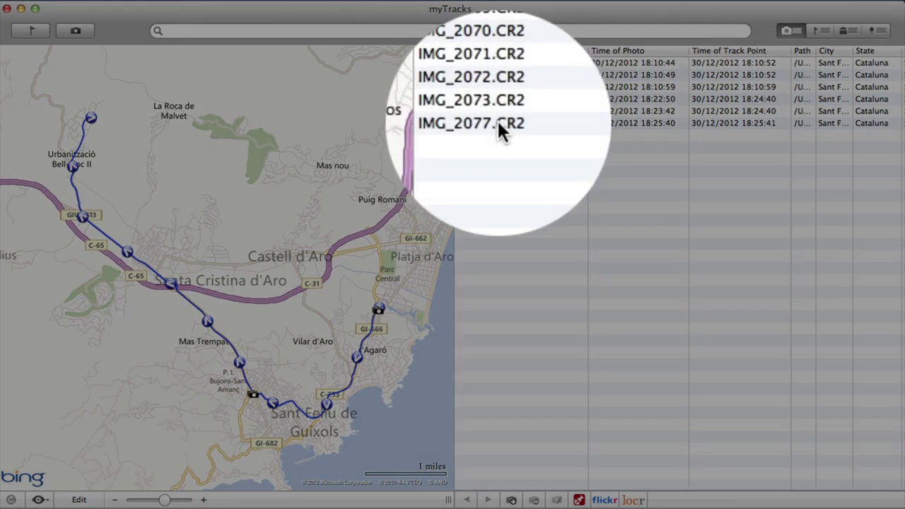
pyautogui.click(498, 122)
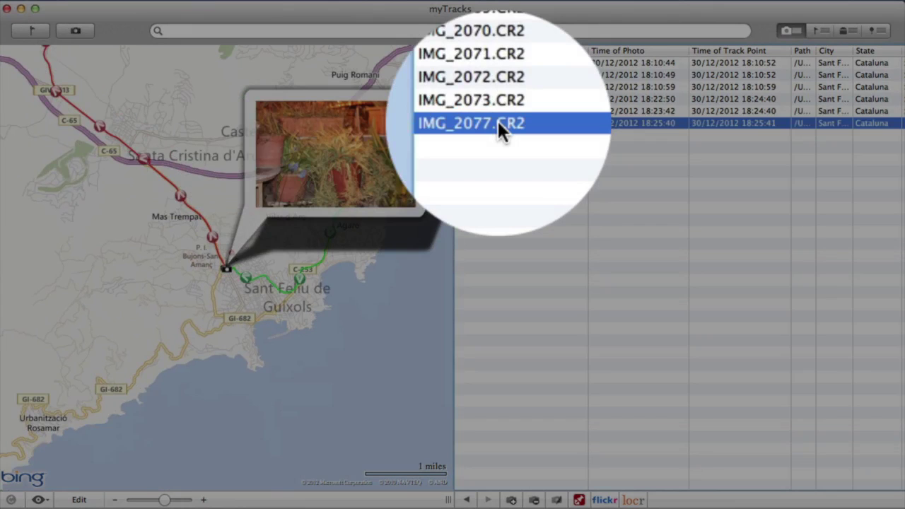
pyautogui.click(498, 111)
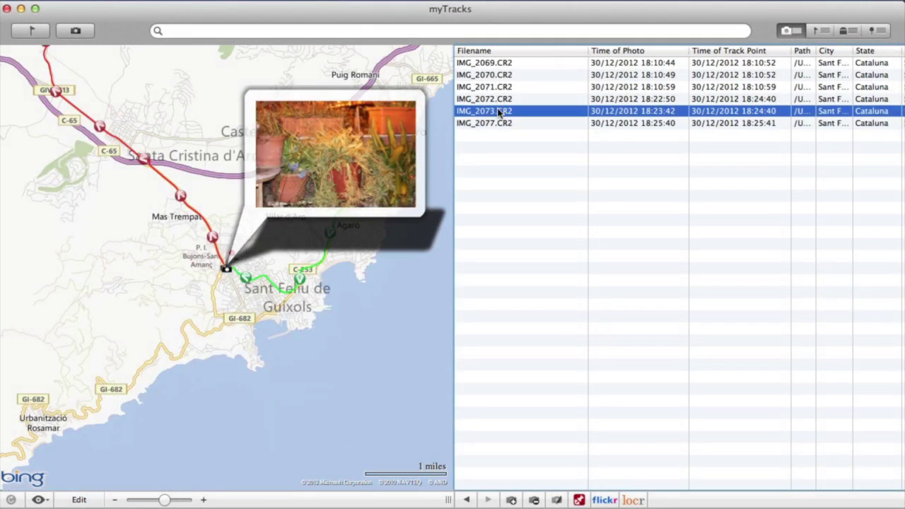
pyautogui.click(497, 62)
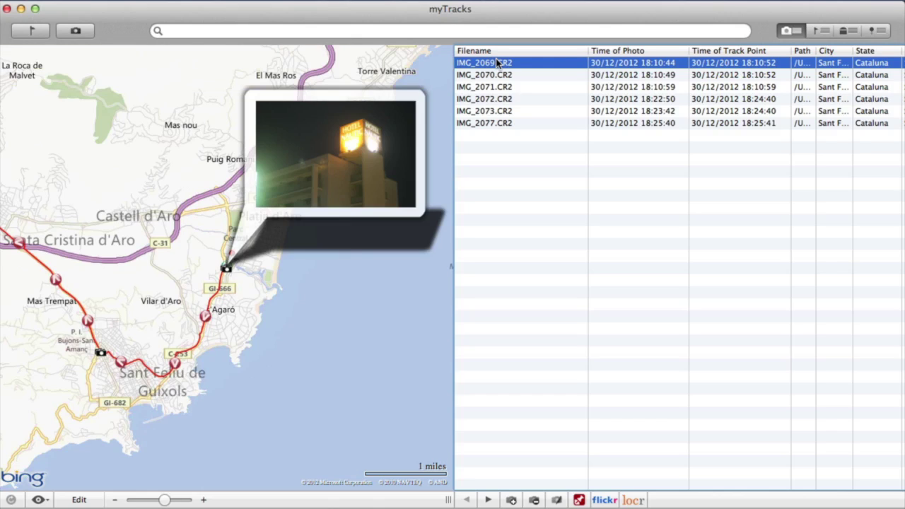
pyautogui.click(498, 87)
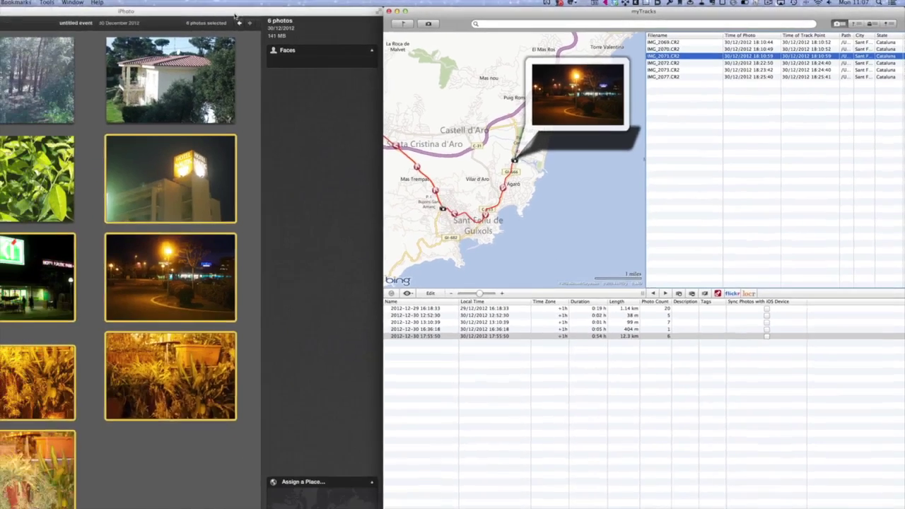
# Clear the selection and show Info for IMG_2073, the Canon EOS REBEL T3i plants shot
pyautogui.click(347, 162)
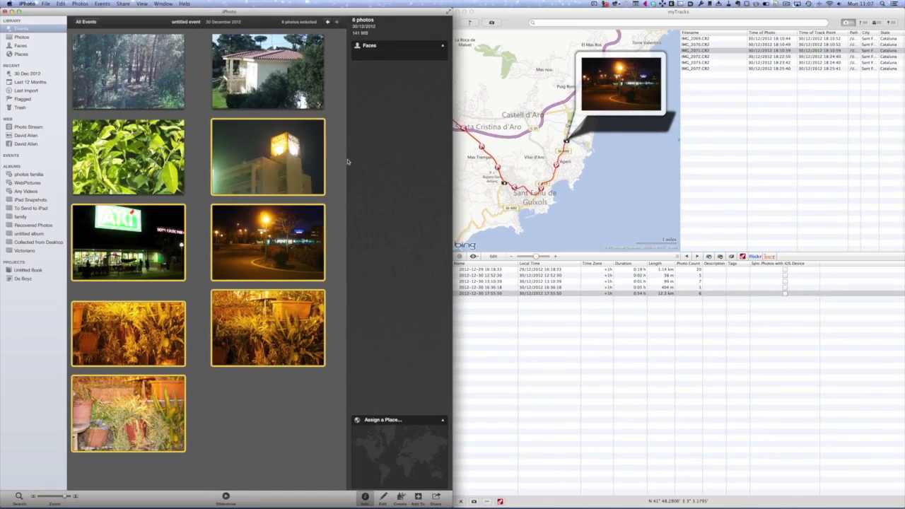
pyautogui.click(317, 431)
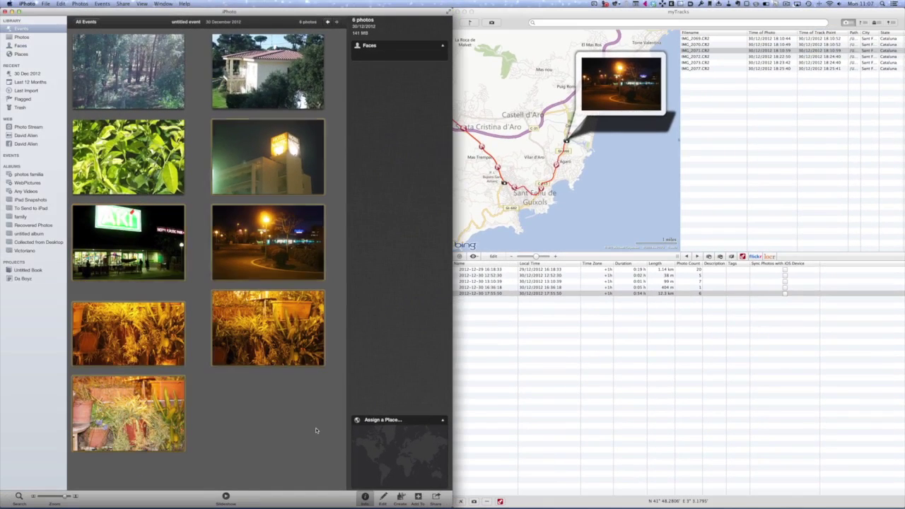
pyautogui.click(295, 356)
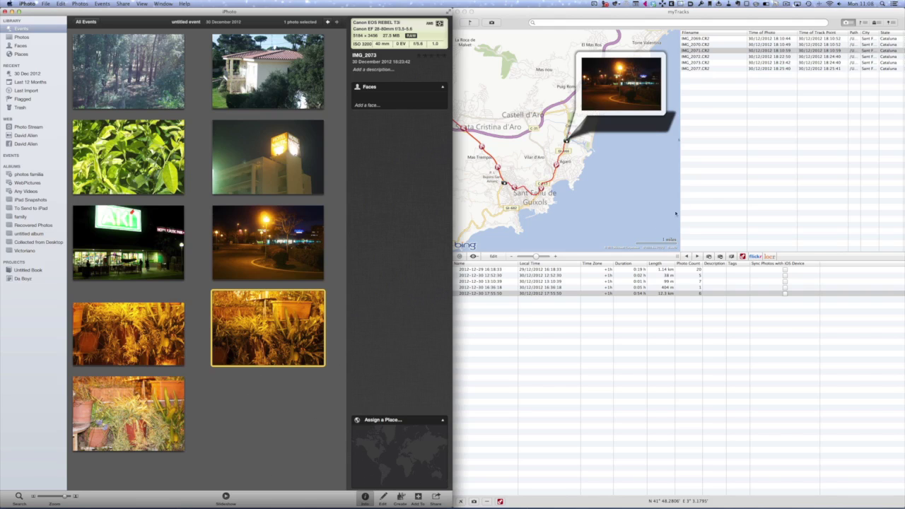
pyautogui.click(745, 192)
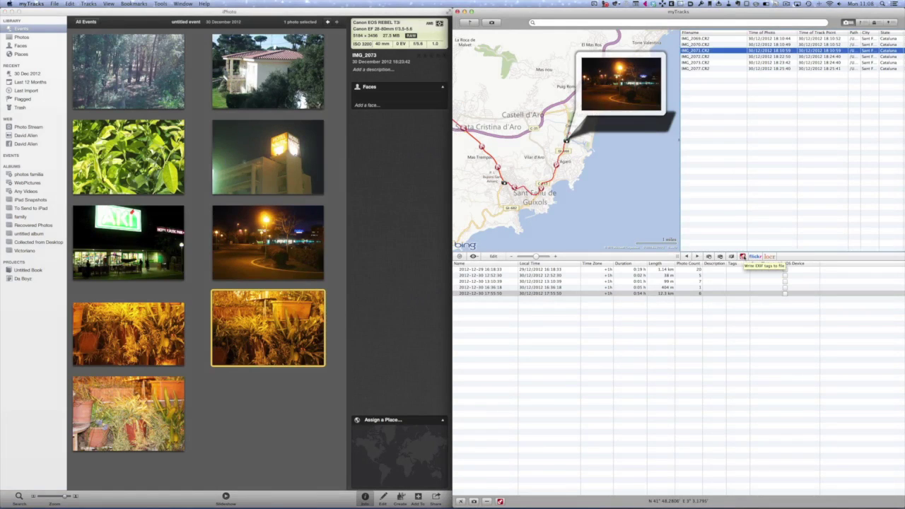
# Select IMG_2069.CR2 through all six photos and write their GPS locations into the EXIF tags
pyautogui.click(699, 39)
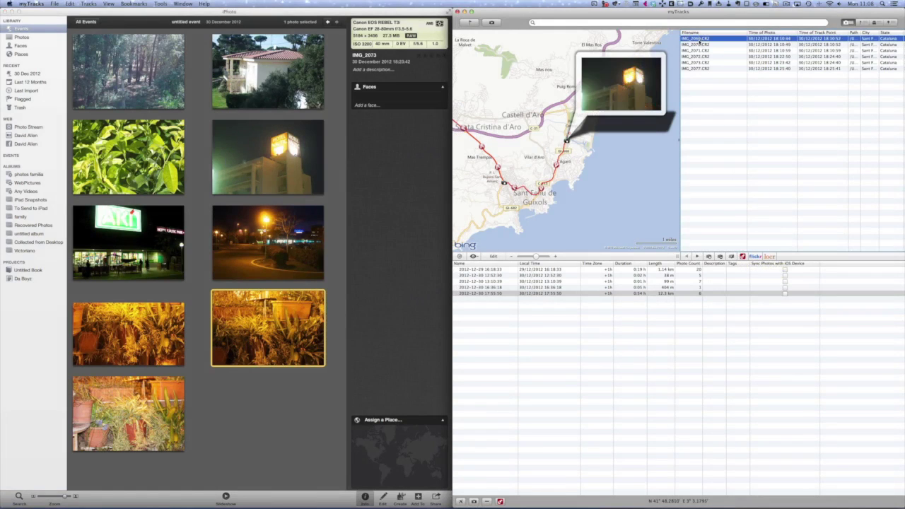
pyautogui.keyDown('shift'); pyautogui.click(700, 68); pyautogui.keyUp('shift')
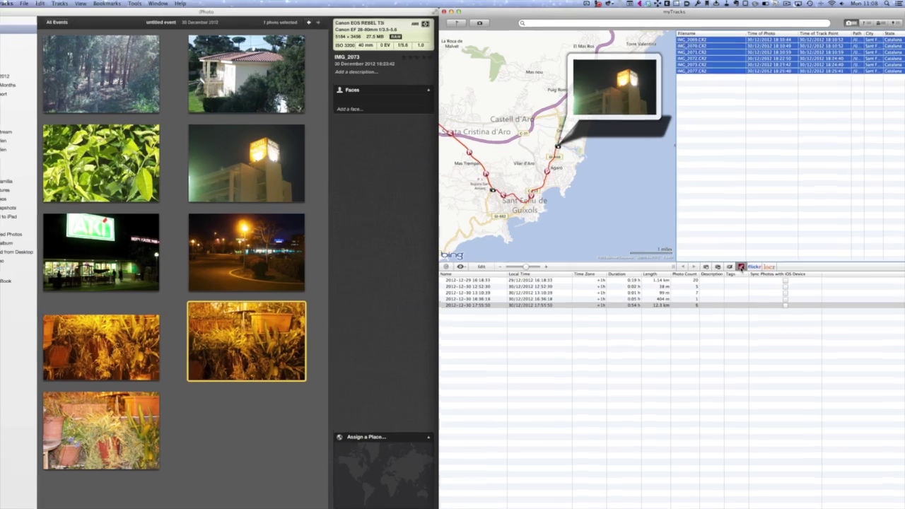
pyautogui.click(742, 257)
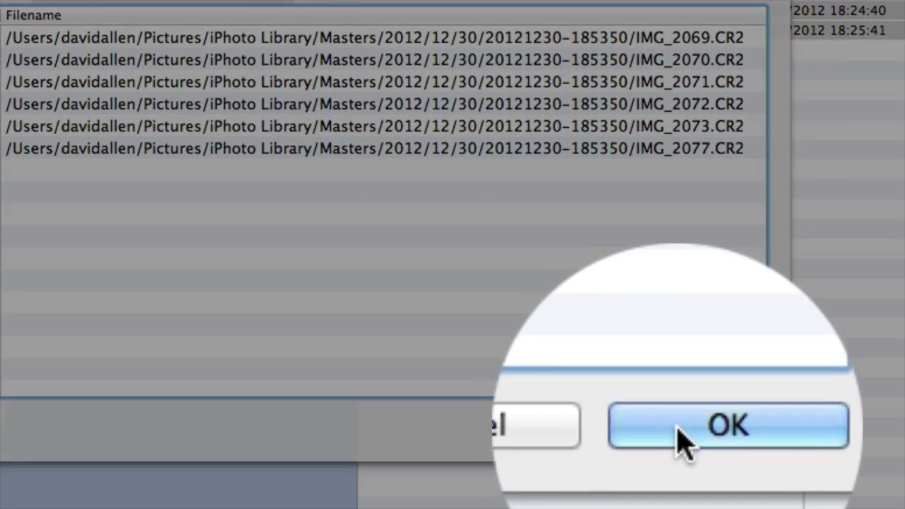
pyautogui.click(678, 427)
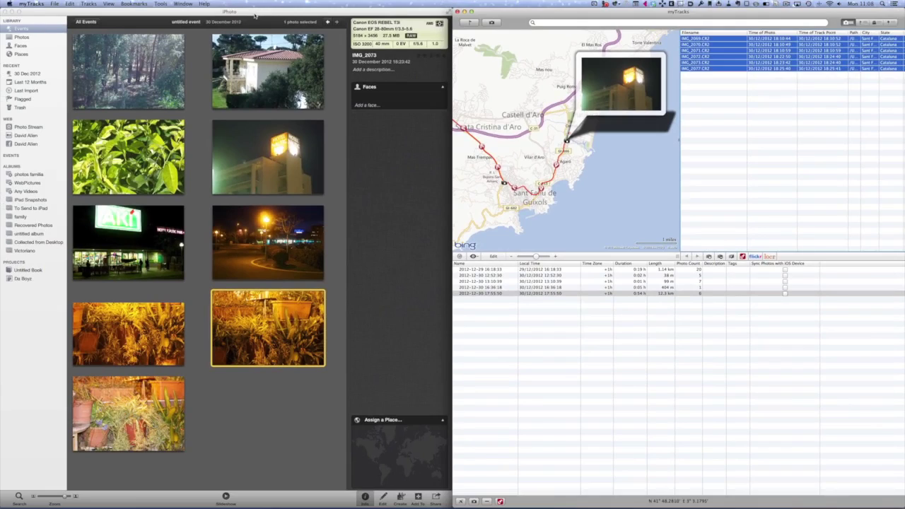
# Select the lower right-column photos plus the clock-tower photo and run Photos > Rescan for Location
pyautogui.click(256, 16)
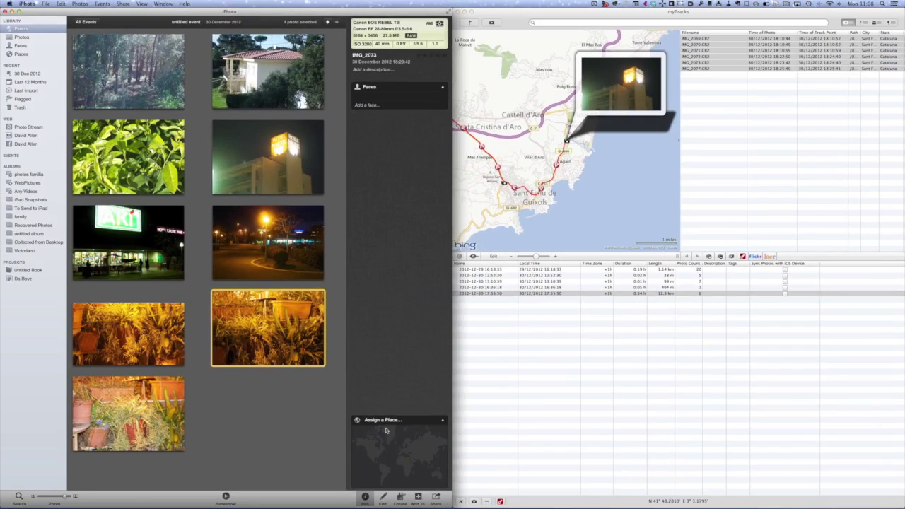
pyautogui.click(237, 393)
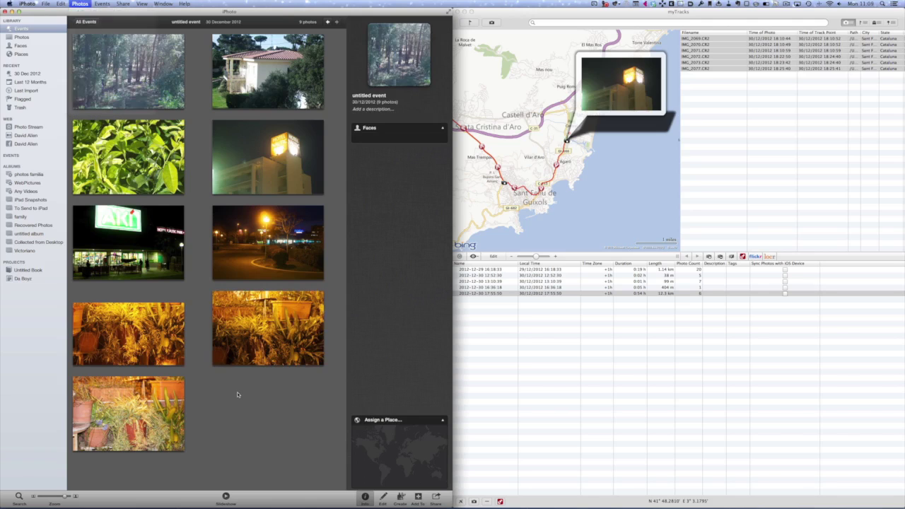
pyautogui.moveTo(302, 432); pyautogui.dragTo(175, 257)
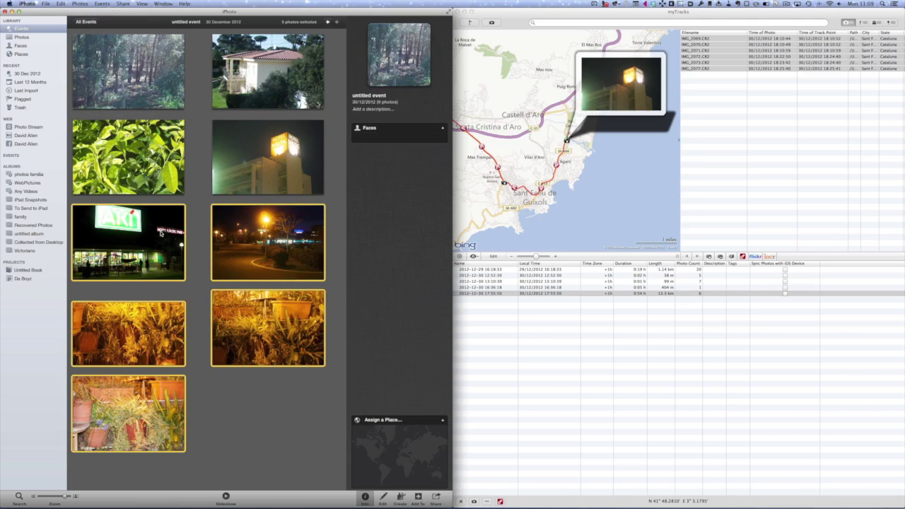
pyautogui.keyDown('super'); pyautogui.click(249, 157); pyautogui.keyUp('super')
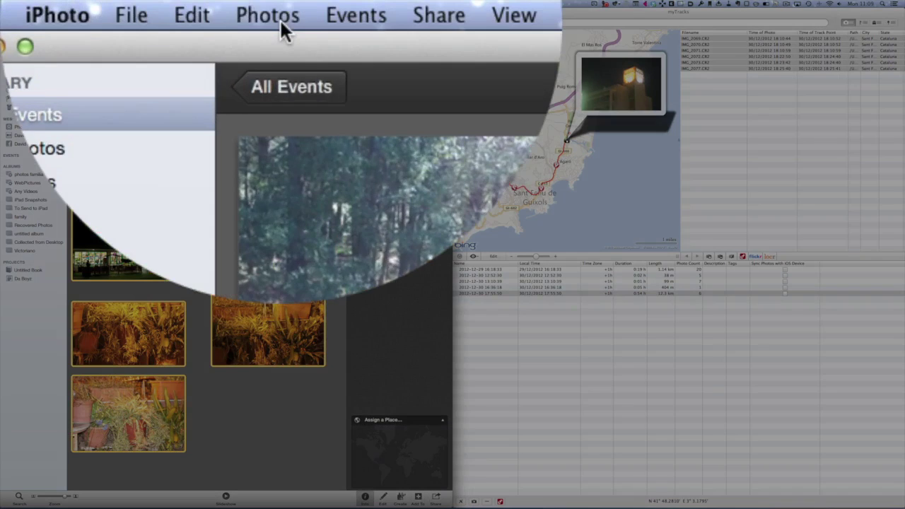
pyautogui.click(80, 3)
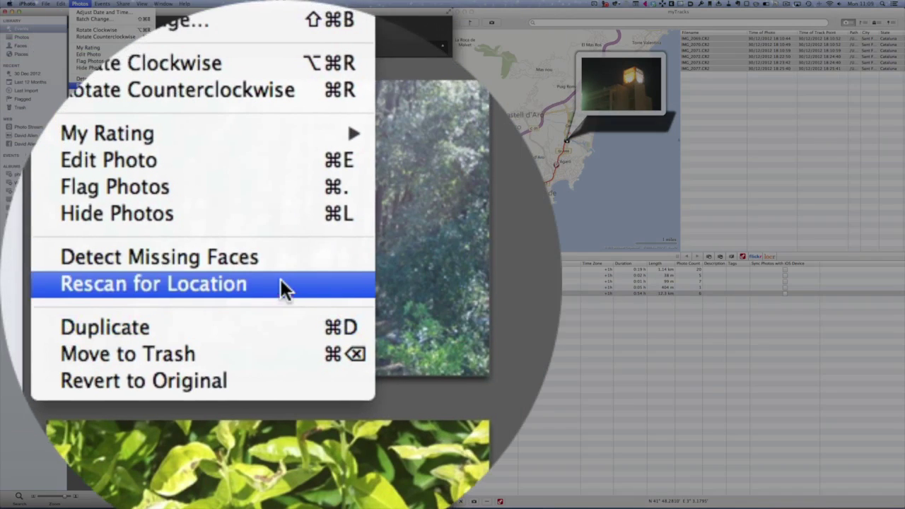
pyautogui.click(281, 280)
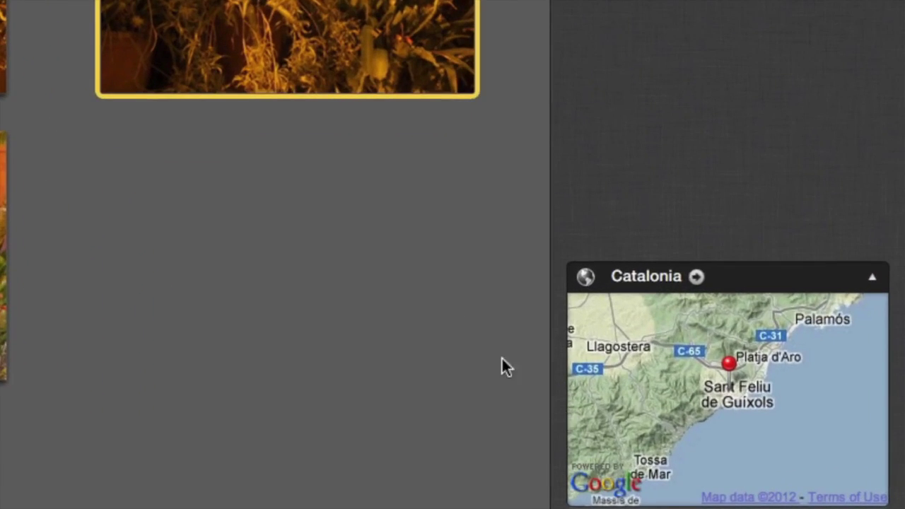
pyautogui.moveTo(537, 392)
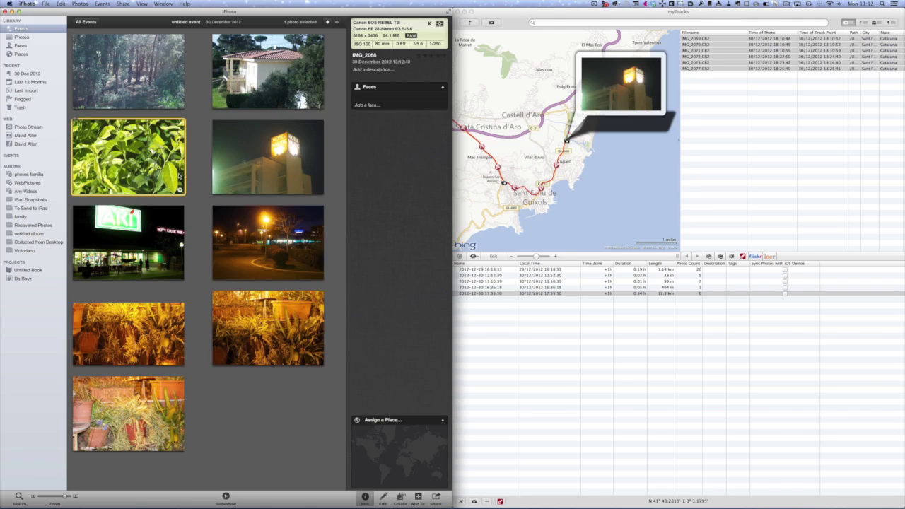
# Assign house photo IMG_2067 the pasted street address's first Google result, zooming the map to S'Agaró
pyautogui.click(244, 66)
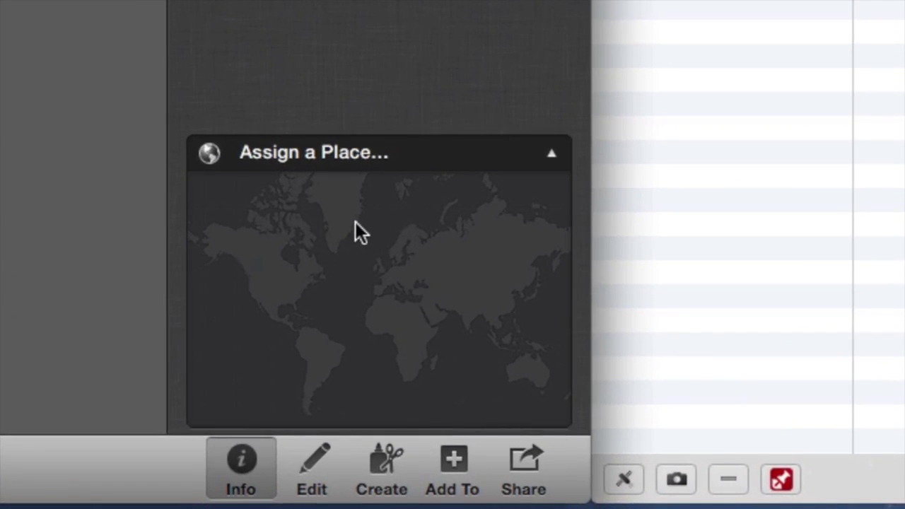
pyautogui.click(348, 154)
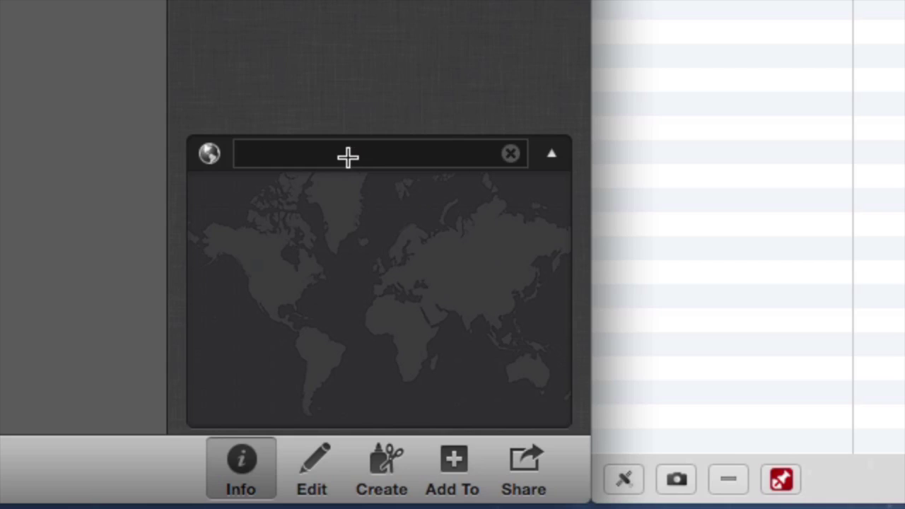
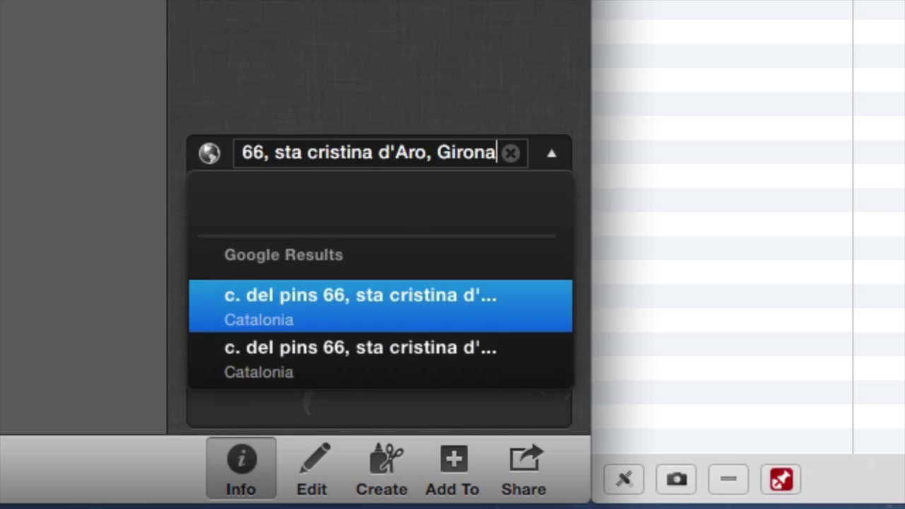
pyautogui.click(387, 325)
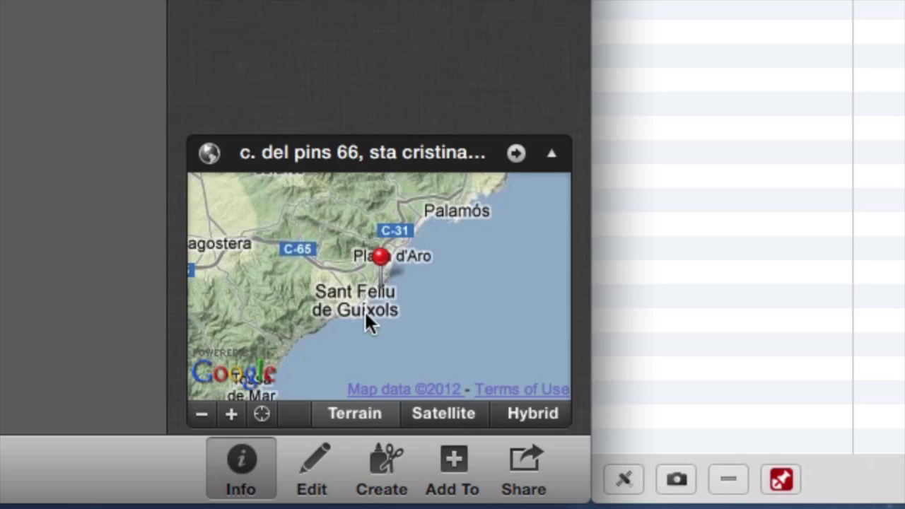
pyautogui.doubleClick(337, 286)
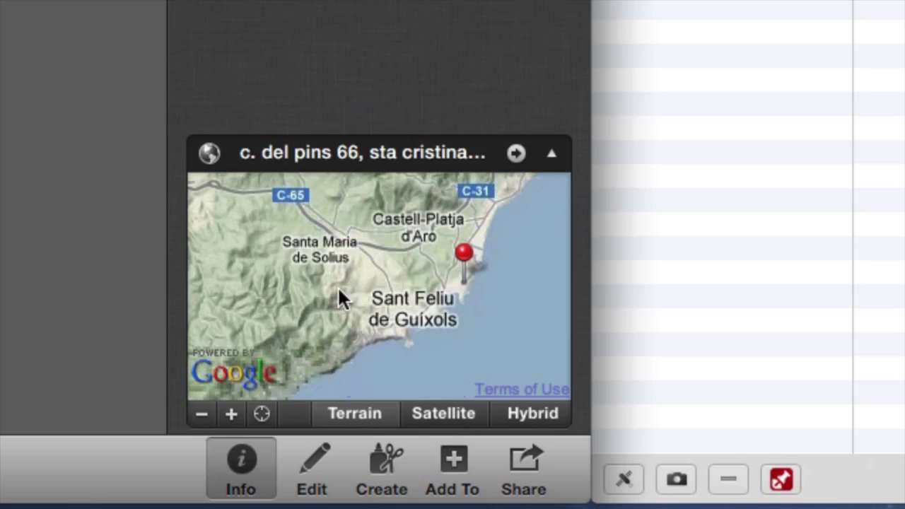
pyautogui.doubleClick(418, 270)
pyautogui.doubleClick(418, 270)
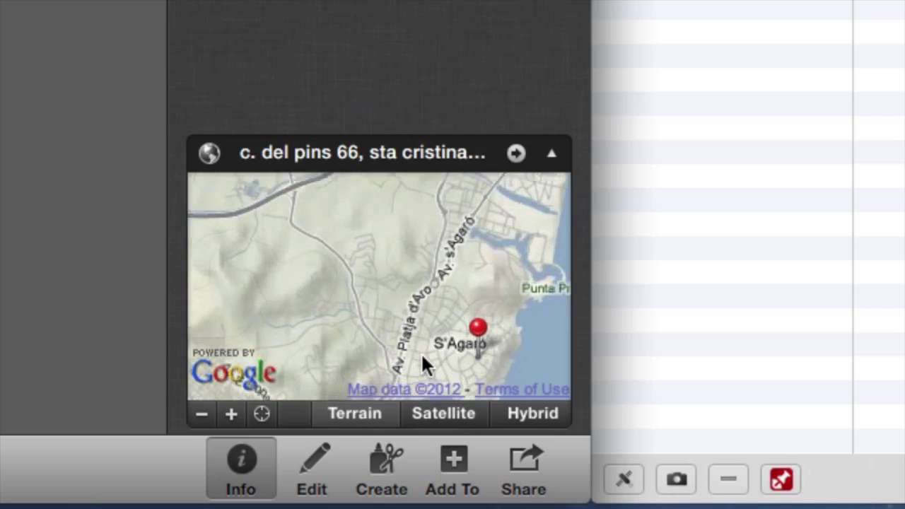
pyautogui.doubleClick(420, 352)
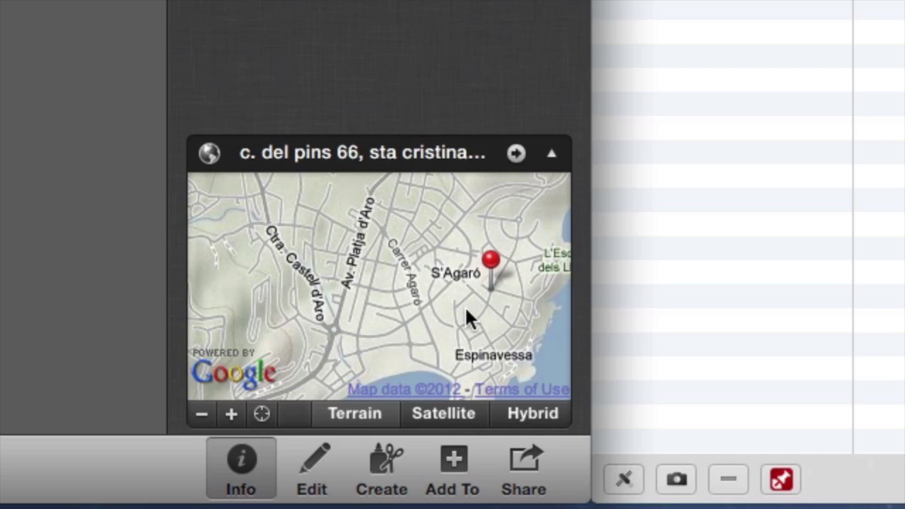
# Drag IMG_2067's map pin to just above Santa Cristina d'Aro and zoom in on it
pyautogui.moveTo(466, 319); pyautogui.dragTo(376, 375)
pyautogui.moveTo(340, 255); pyautogui.dragTo(353, 294)
pyautogui.moveTo(474, 361); pyautogui.dragTo(278, 230)
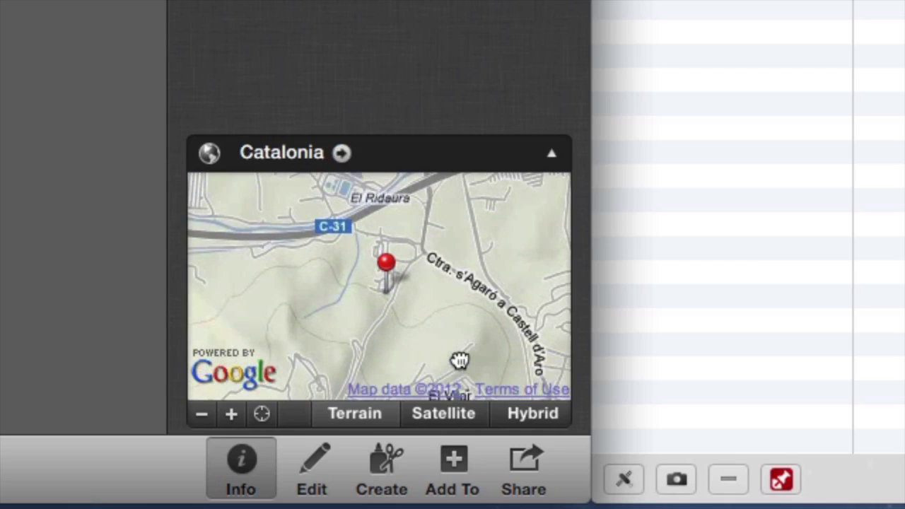
pyautogui.moveTo(415, 259); pyautogui.dragTo(338, 273)
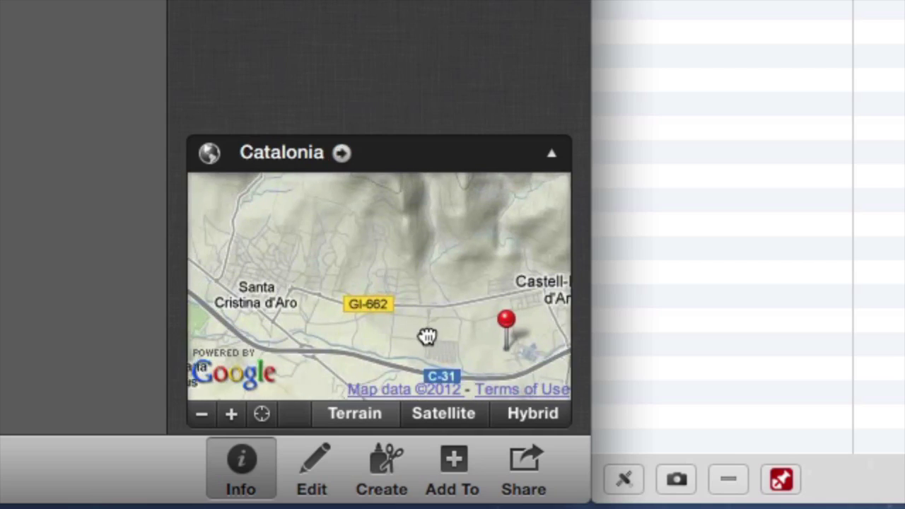
pyautogui.moveTo(529, 332); pyautogui.dragTo(292, 224)
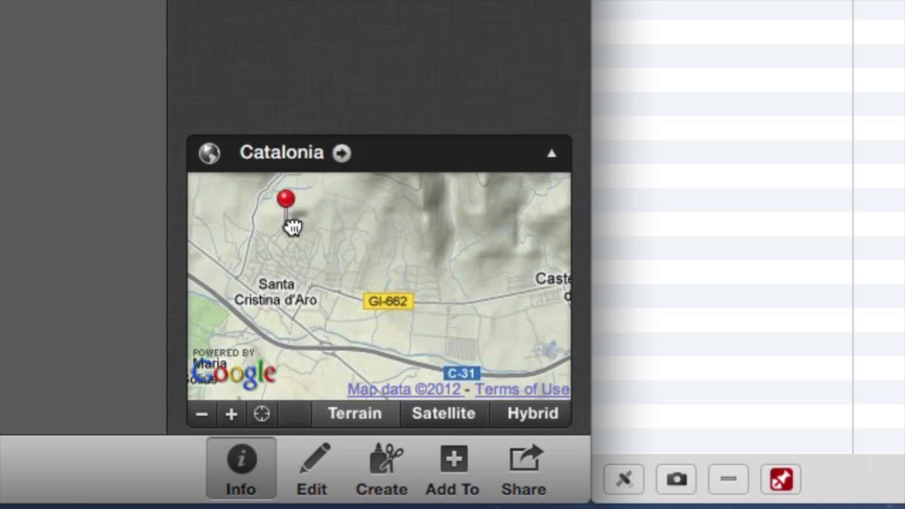
pyautogui.click(231, 414)
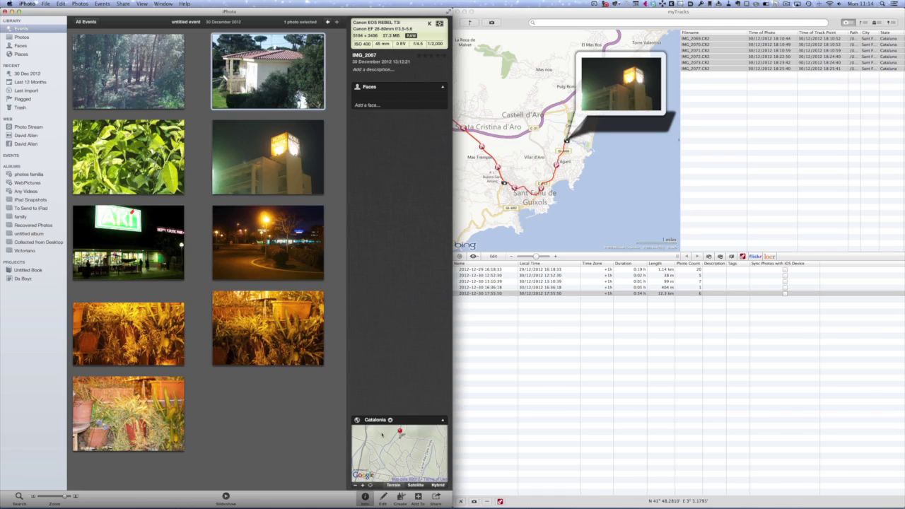
# Copy the bottom plants photo's location, paste it onto the forest, leaves and house photos, then reselect the plants photo
pyautogui.click(145, 407)
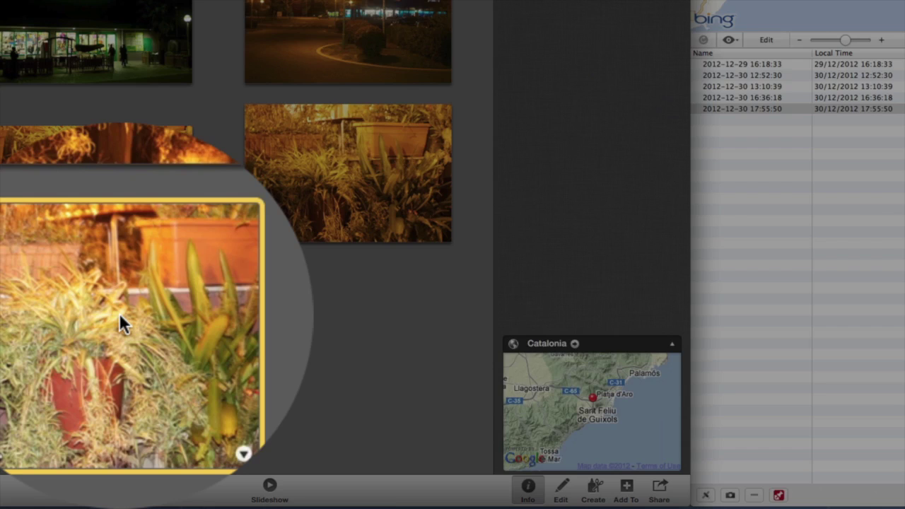
pyautogui.press('super+c')
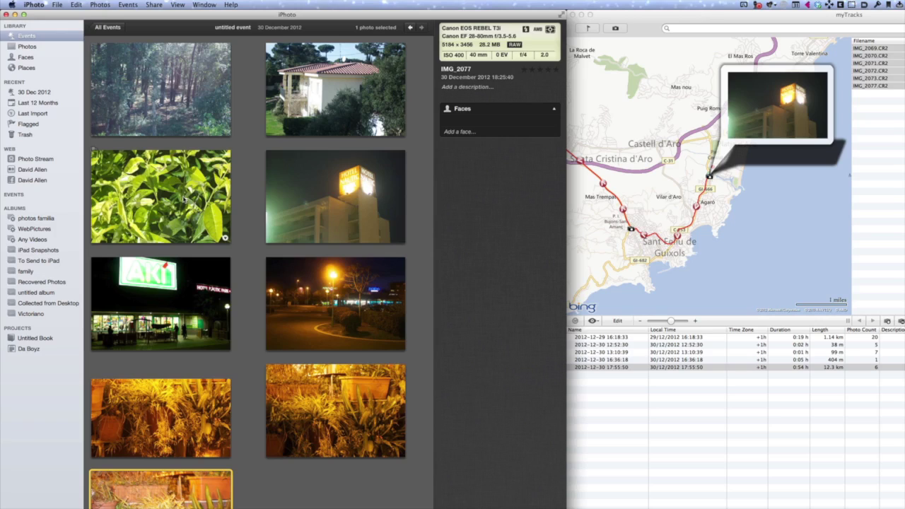
pyautogui.click(183, 201)
pyautogui.hotkey('shift', 'Up')
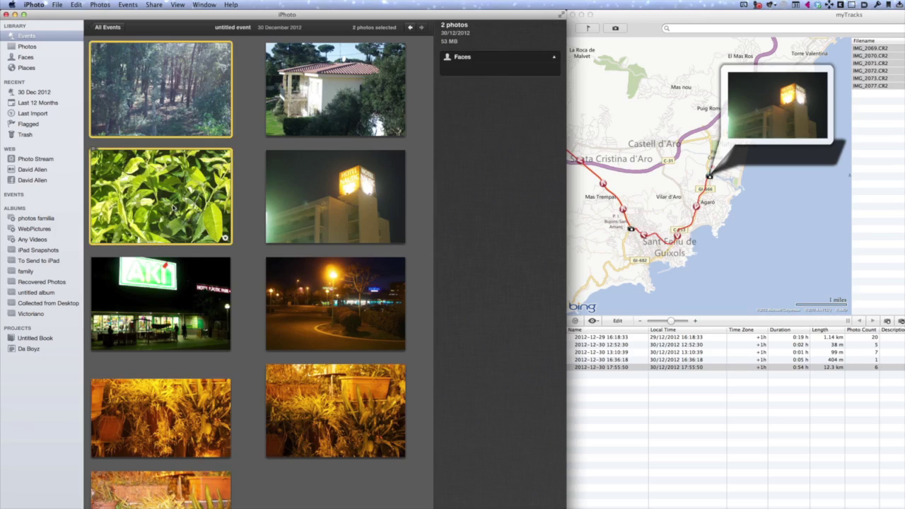
pyautogui.keyDown('super'); pyautogui.click(280, 103); pyautogui.keyUp('super')
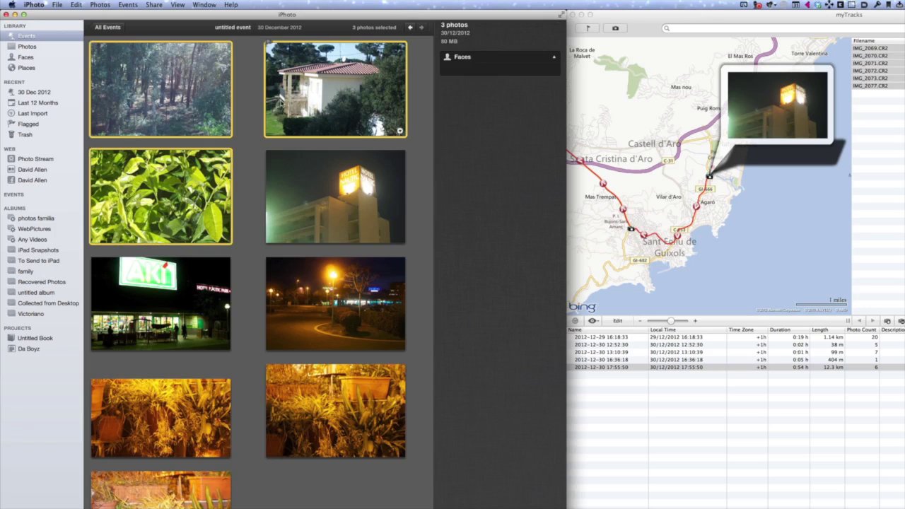
pyautogui.click(76, 5)
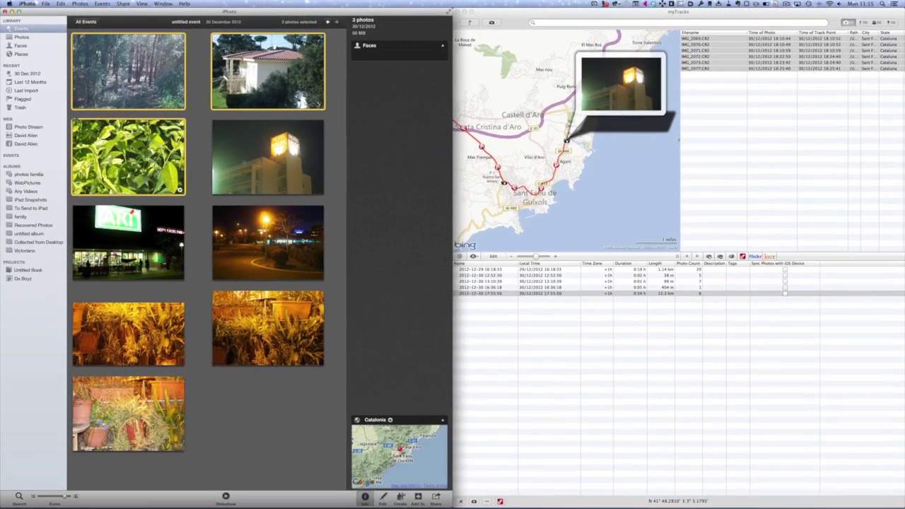
pyautogui.click(134, 422)
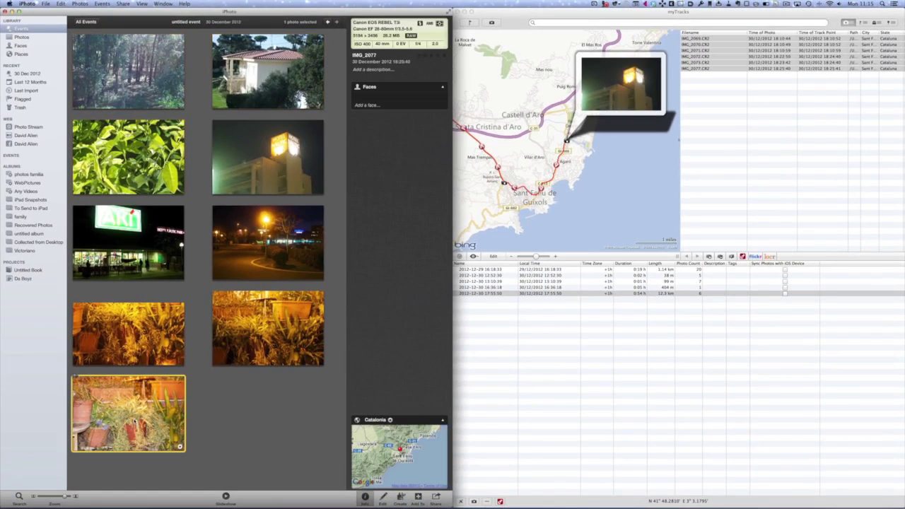